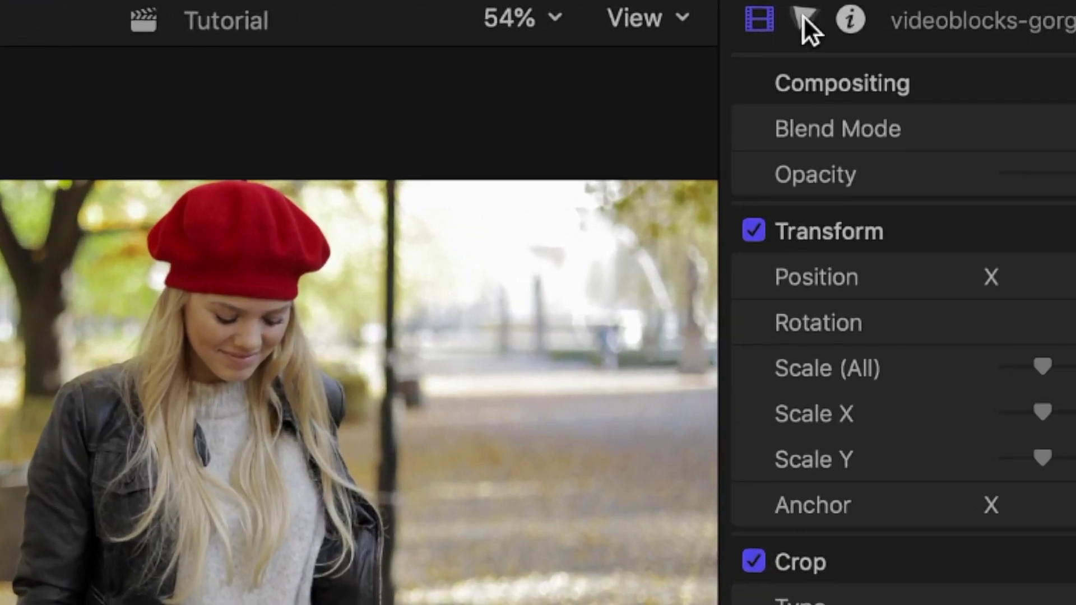
- Add a Hue/Saturation Curves correction and eyedrop the red beret onto the Hue vs Hue curve
{"action": "left_click", "coordinate": [807, 11]}
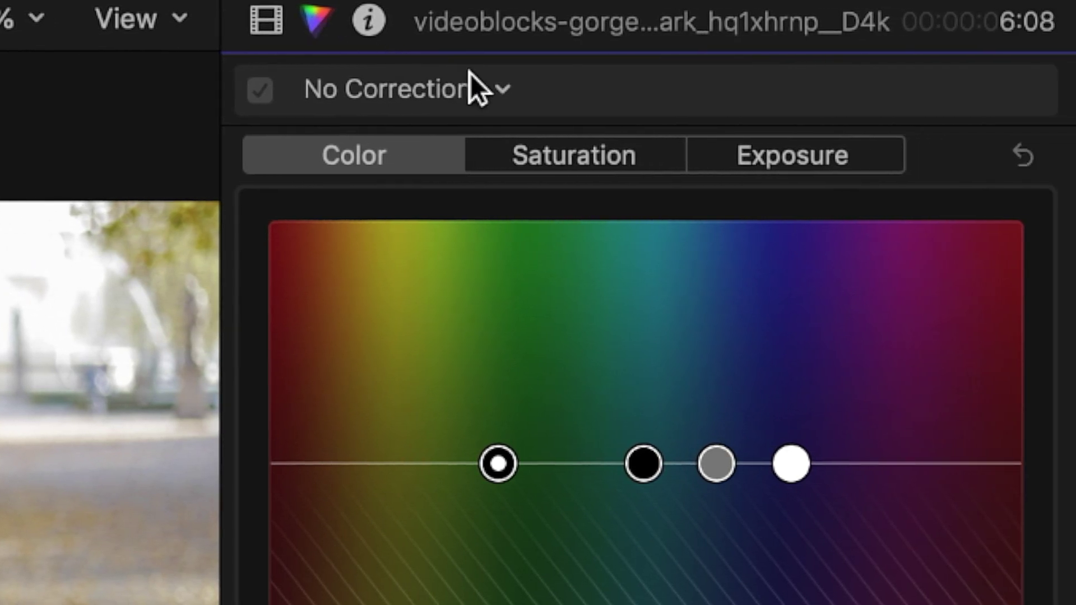
{"action": "left_click", "coordinate": [672, 91]}
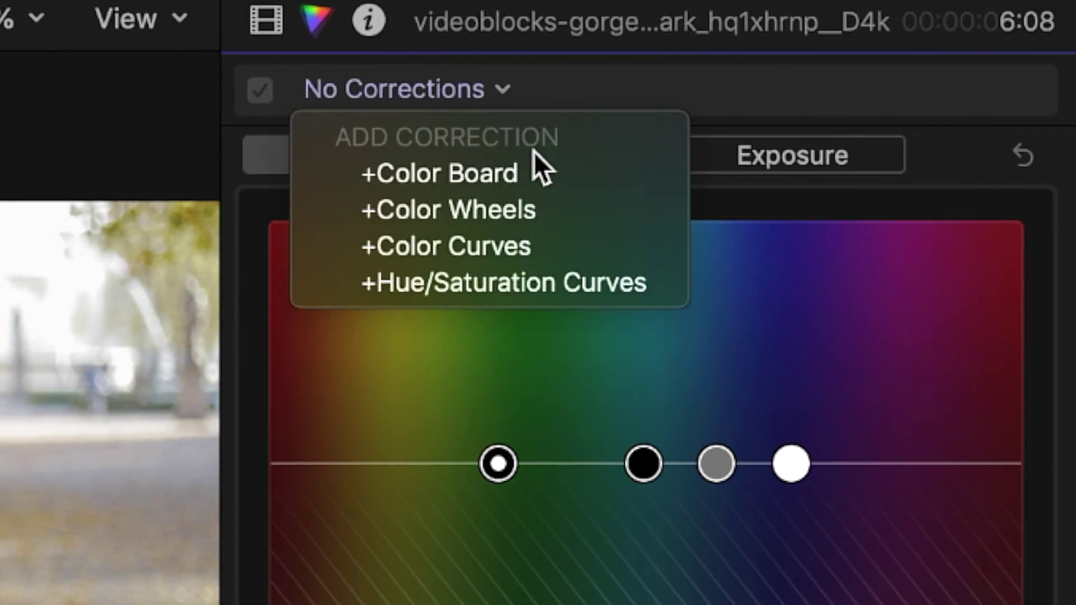
{"action": "left_click", "coordinate": [589, 281]}
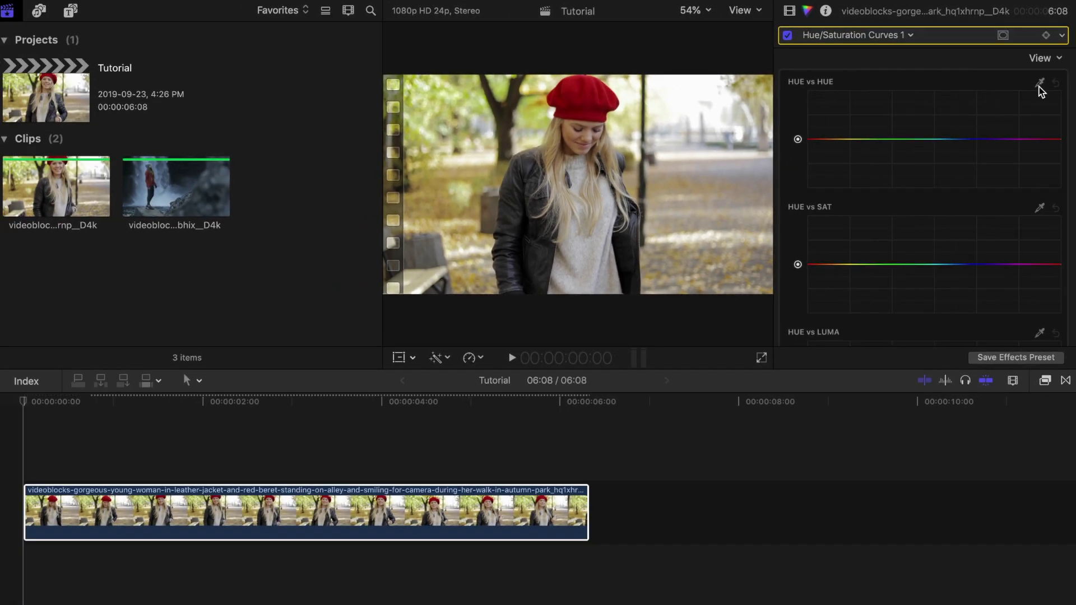
{"action": "left_click", "coordinate": [1039, 84]}
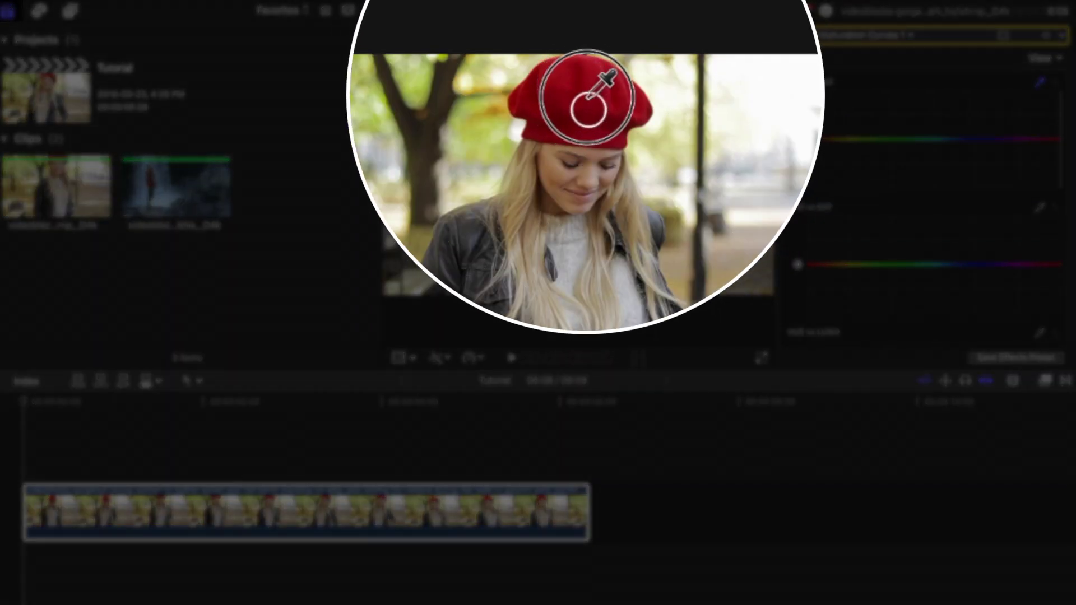
{"action": "left_click", "coordinate": [586, 109]}
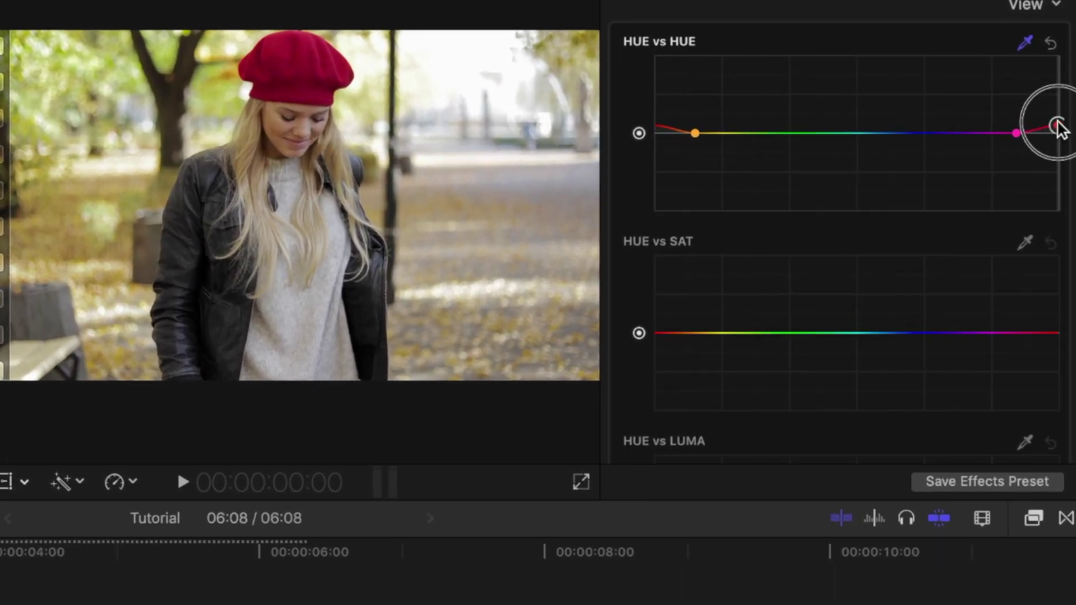
- Drag the beret's red hue point upward, then sample the red hat on Hue vs Sat
{"action": "mouse_move", "coordinate": [1059, 139]}
{"action": "left_mouse_down"}
{"action": "mouse_move", "coordinate": [1058, 93]}
{"action": "mouse_move", "coordinate": [1056, 169]}
{"action": "mouse_move", "coordinate": [1056, 139]}
{"action": "left_mouse_up"}
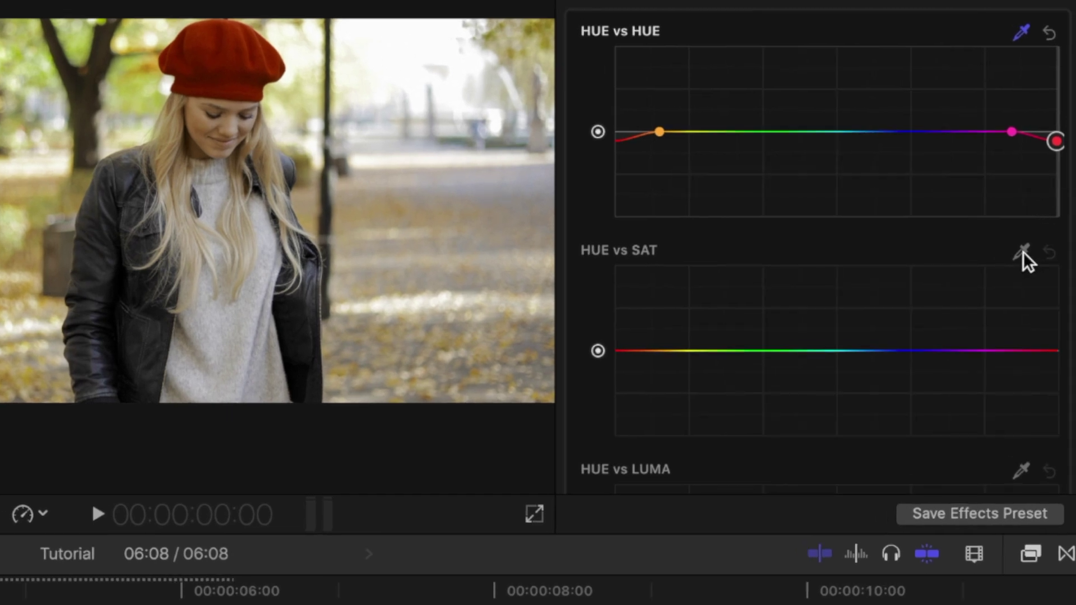
{"action": "left_click", "coordinate": [1023, 251]}
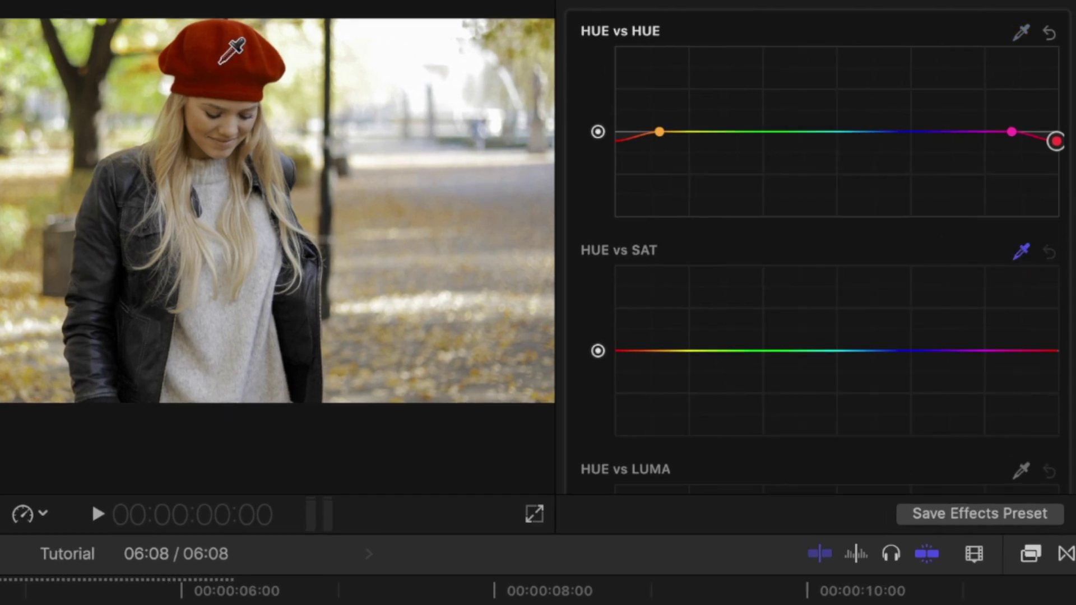
{"action": "left_click_drag", "start_coordinate": [220, 63], "coordinate": [226, 72]}
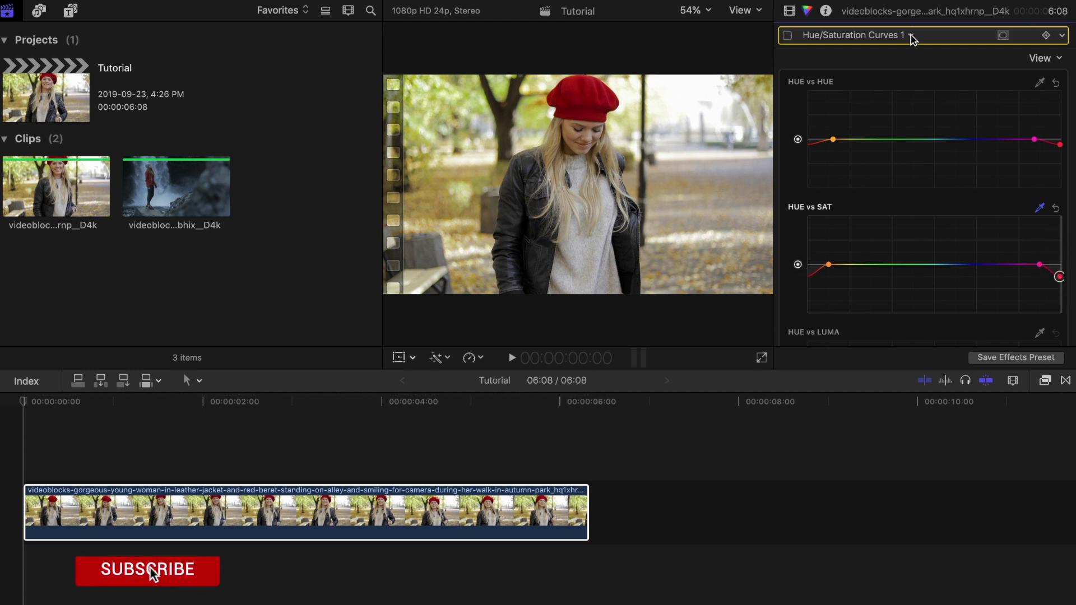
- Re-enable the first curves correction and add a second Hue/Saturation Curves correction
{"action": "left_click", "coordinate": [787, 35]}
{"action": "left_click", "coordinate": [915, 36]}
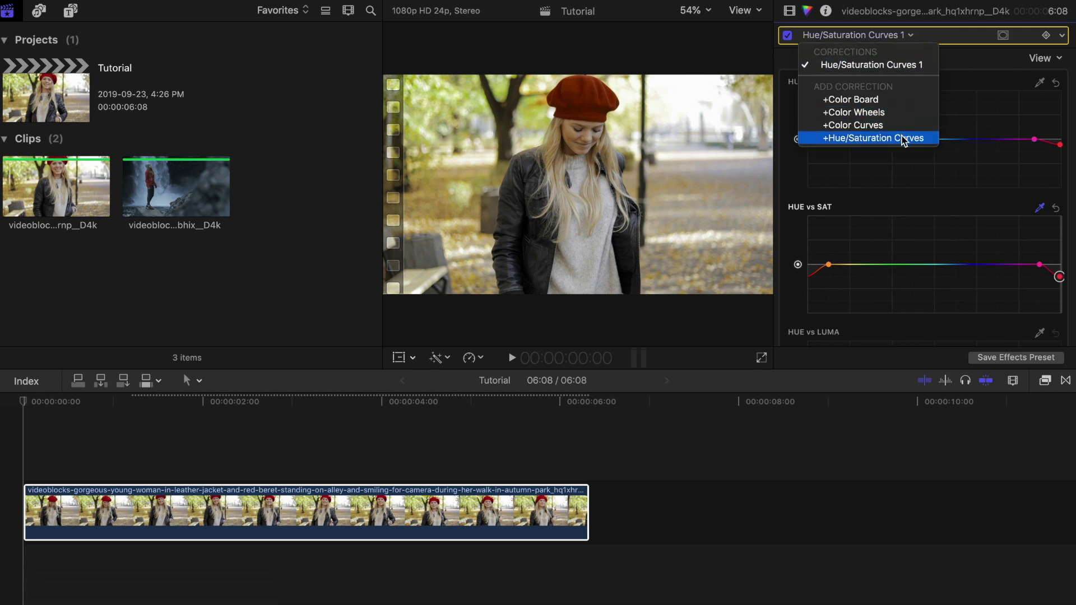
{"action": "left_click", "coordinate": [903, 138]}
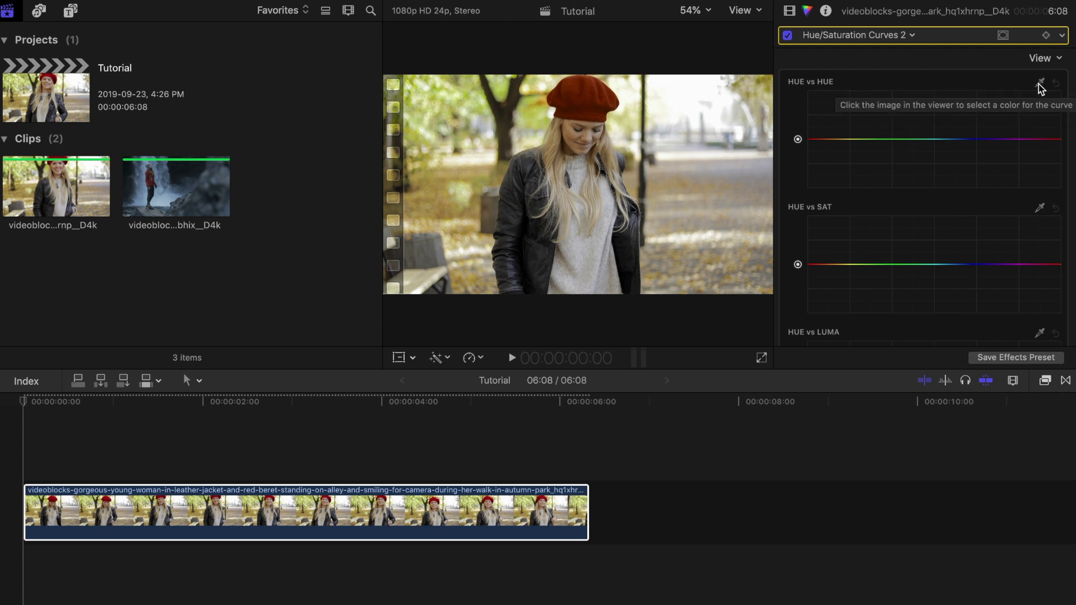
- Sample the yellow autumn leaves on Hue vs Hue and push their hue to pink, comparing before and after
{"action": "left_click", "coordinate": [1039, 84]}
{"action": "left_click", "coordinate": [490, 89]}
{"action": "left_click_drag", "start_coordinate": [855, 139], "coordinate": [856, 123]}
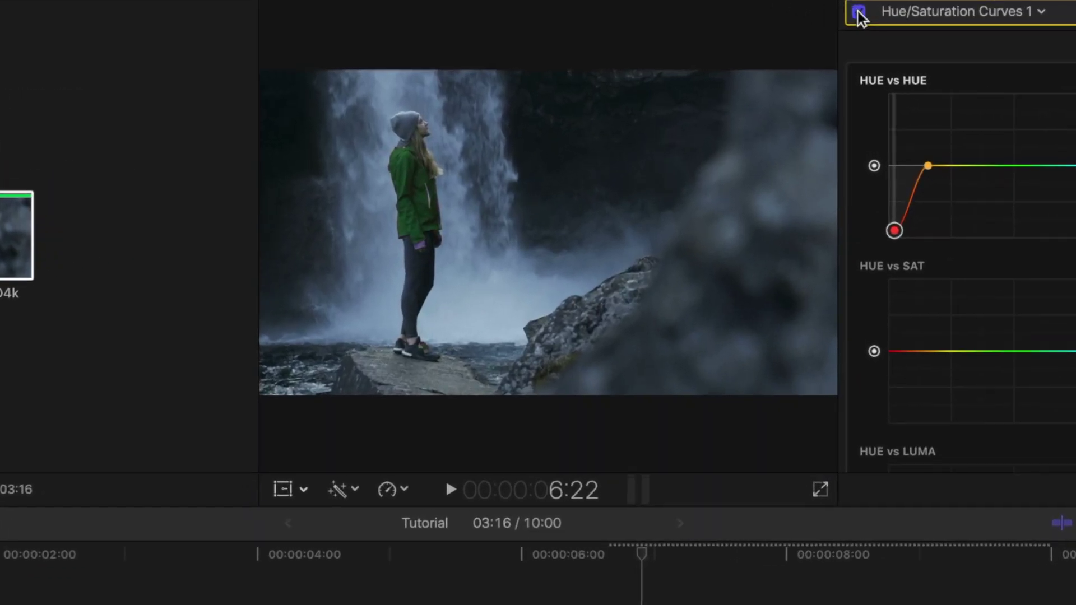
{"action": "left_click", "coordinate": [857, 11]}
{"action": "left_click", "coordinate": [858, 11]}
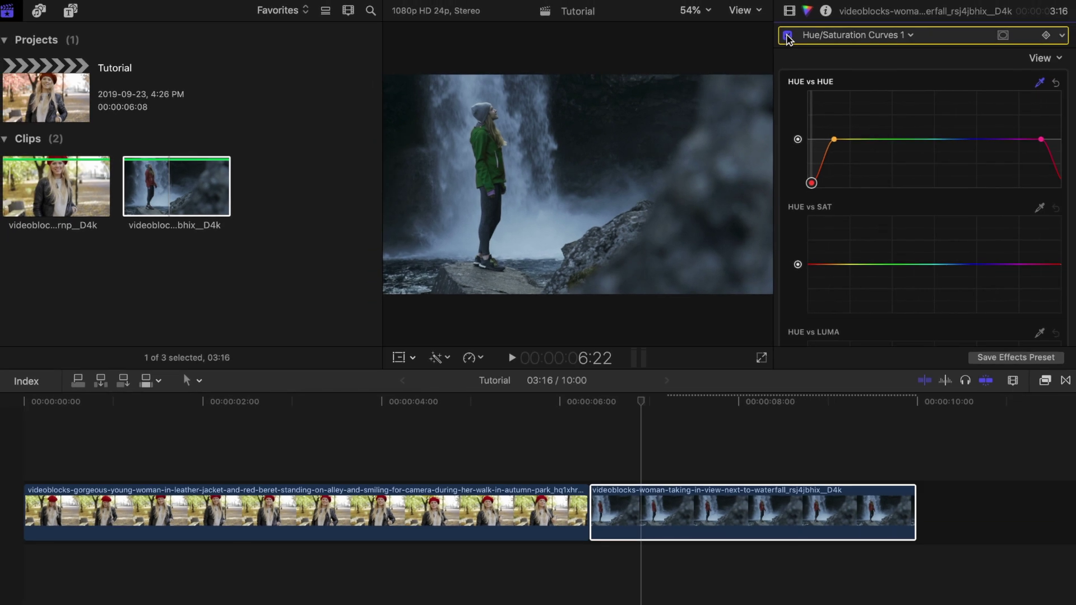
- Disable the jacket correction and add a shape mask to it
{"action": "left_click", "coordinate": [786, 35]}
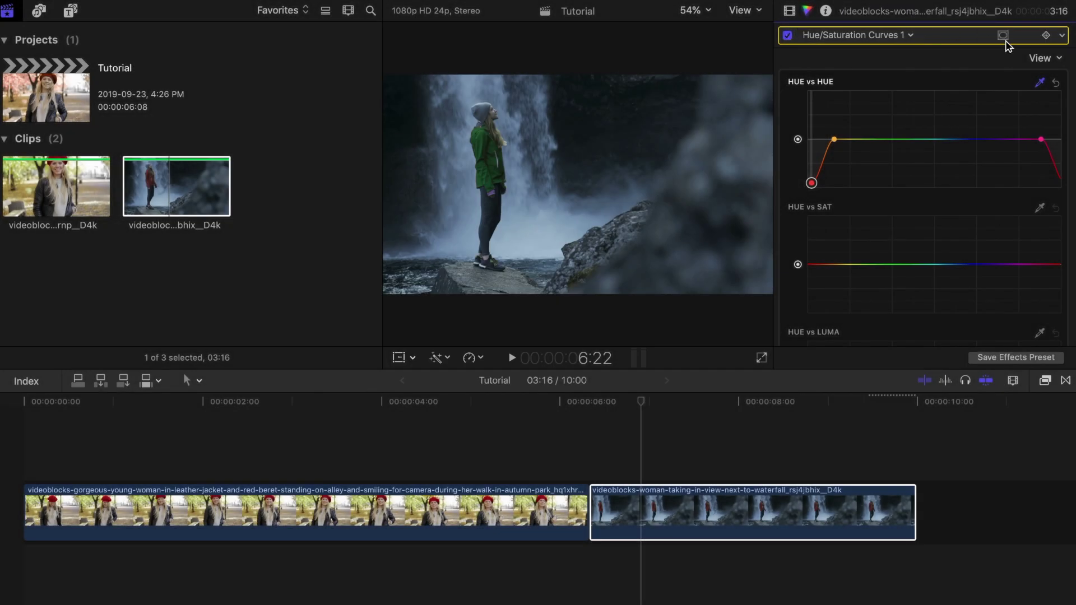
{"action": "left_click", "coordinate": [1003, 35]}
{"action": "left_click", "coordinate": [576, 136]}
- Fit the shape mask into an upright ellipse over the woman, wide enough to cover her jacket
{"action": "left_click_drag", "start_coordinate": [552, 189], "coordinate": [482, 170]}
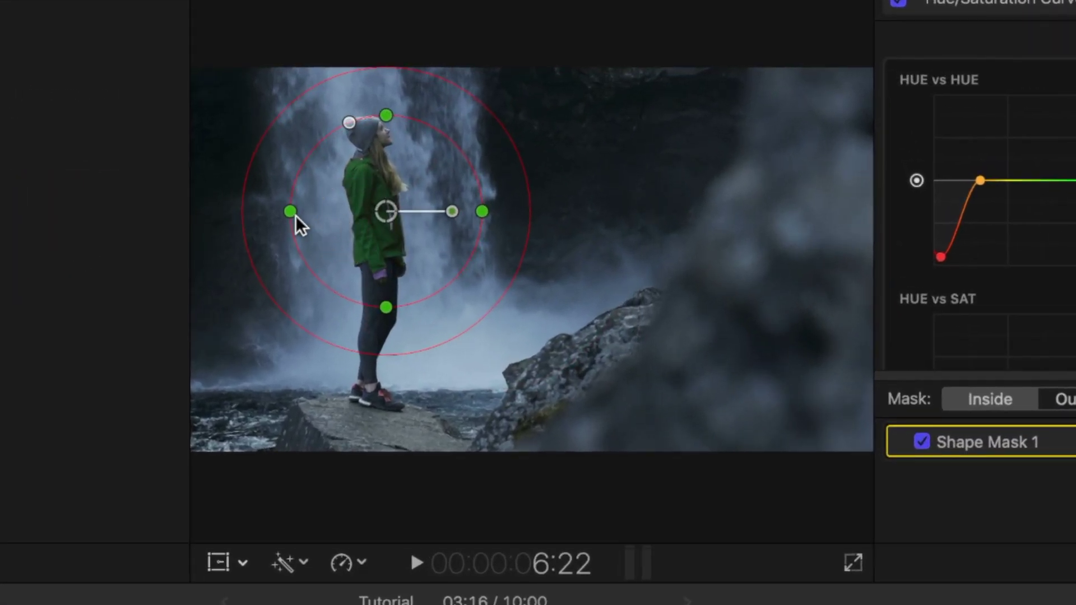
{"action": "left_click_drag", "start_coordinate": [297, 211], "coordinate": [335, 213]}
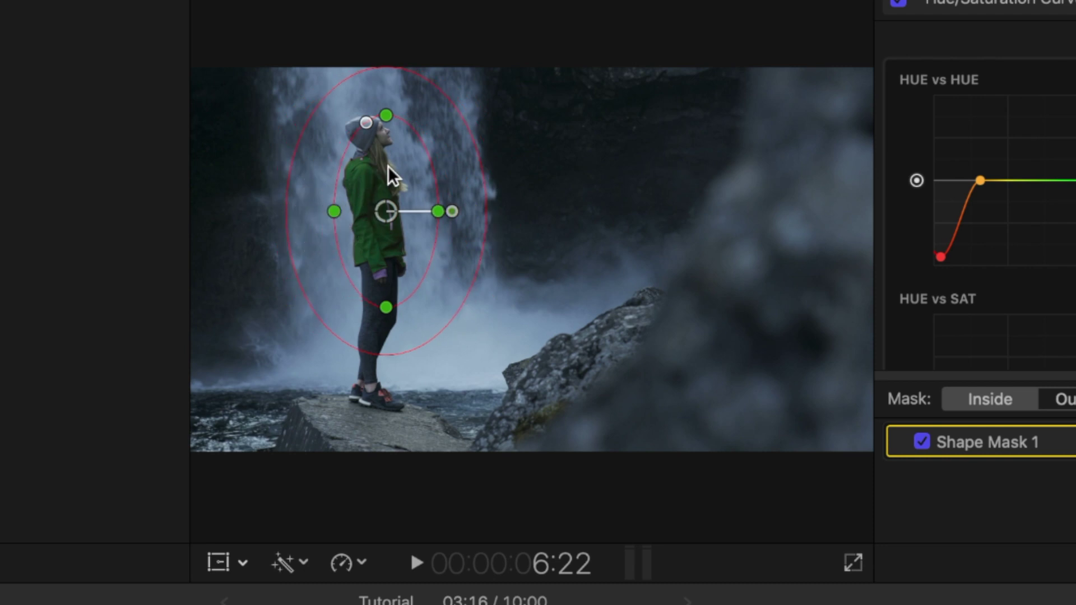
{"action": "left_click_drag", "start_coordinate": [388, 166], "coordinate": [383, 169]}
{"action": "left_click_drag", "start_coordinate": [434, 214], "coordinate": [450, 220]}
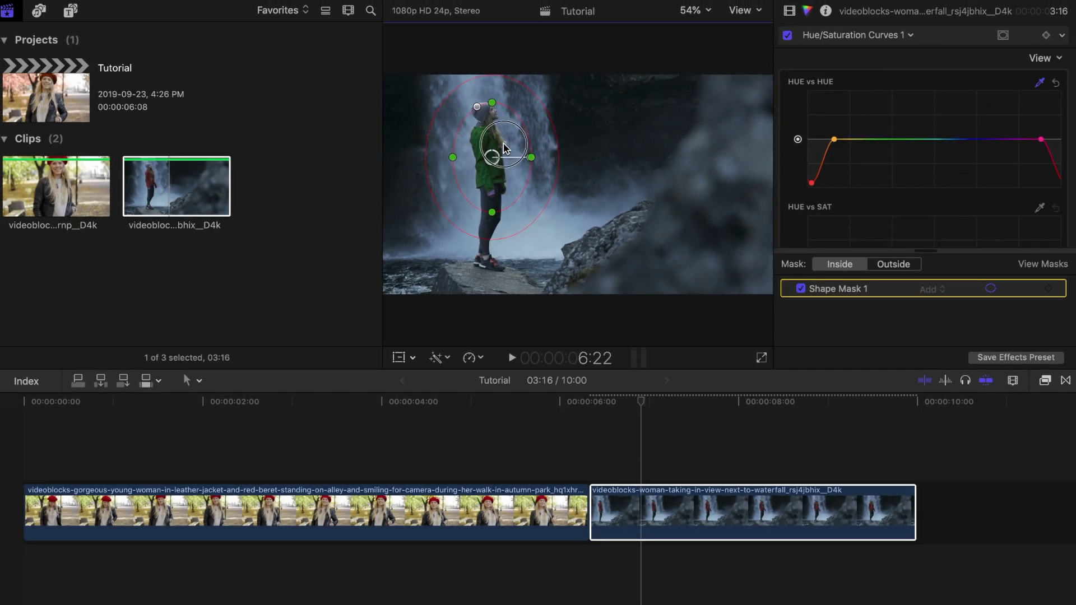
- Set a Shape Mask 1 keyframe at the waterfall clip's start and step forward frame by frame to check alignment
{"action": "key", "text": "Up"}
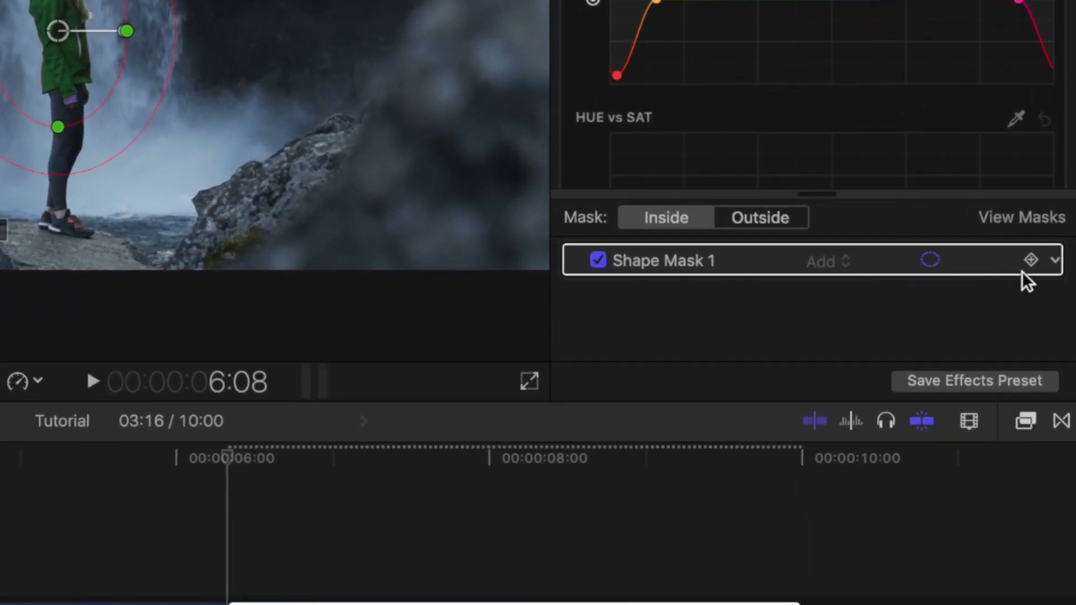
{"action": "left_click", "coordinate": [1031, 259]}
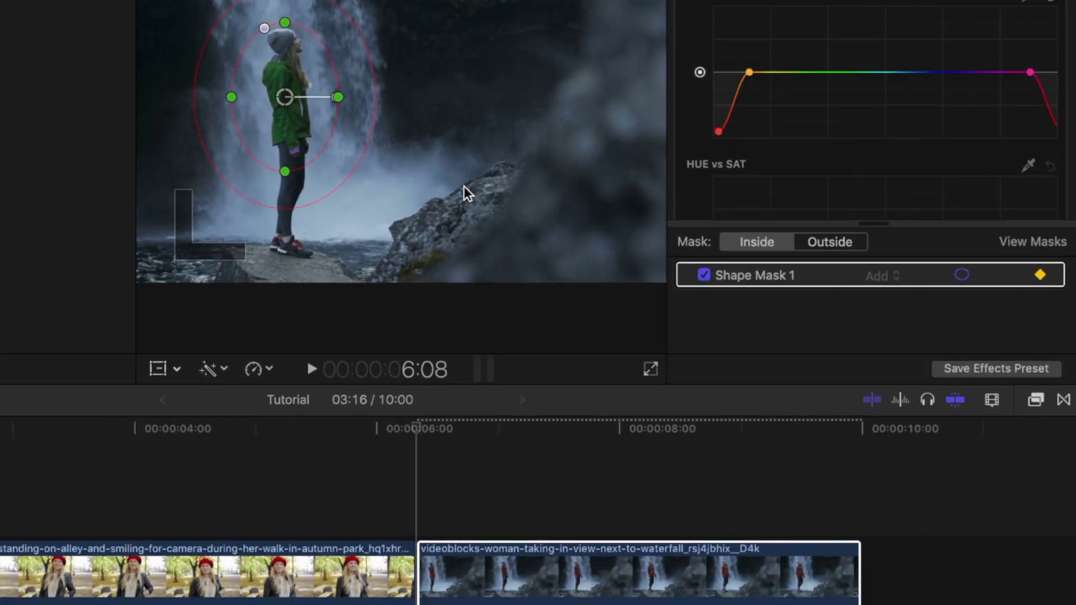
{"action": "key", "text": "Right"}
{"action": "key", "text": "Right"}
{"action": "key", "text": "Right"}
{"action": "key", "text": "Right"}
{"action": "key", "text": "Right"}
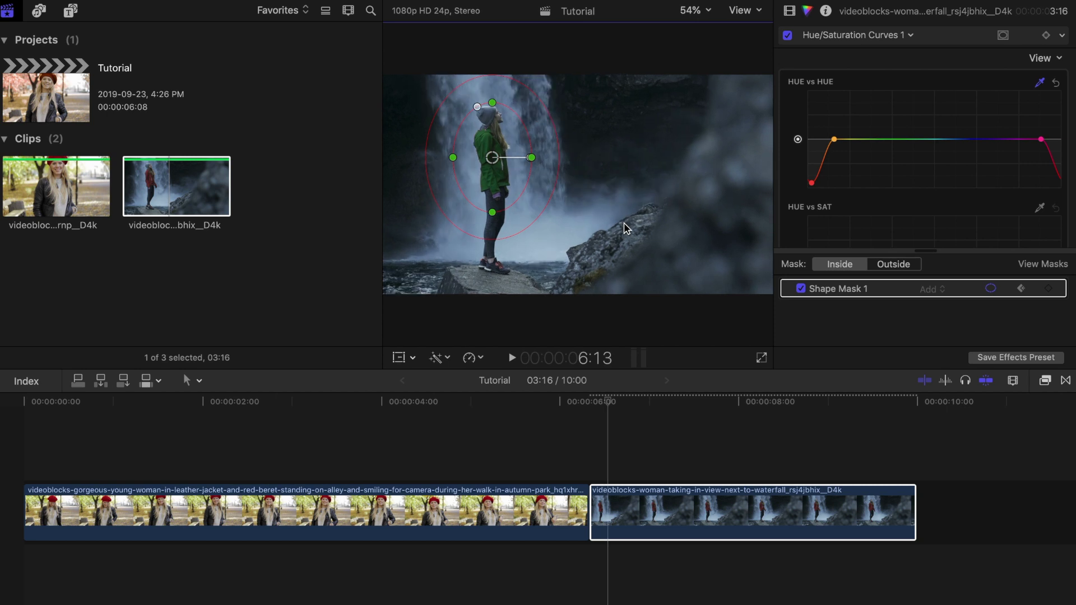
{"action": "key", "text": "Right"}
{"action": "key", "text": "Right"}
{"action": "key", "text": "Right"}
{"action": "key", "text": "Right"}
{"action": "key", "text": "Right"}
{"action": "key", "text": "Right"}
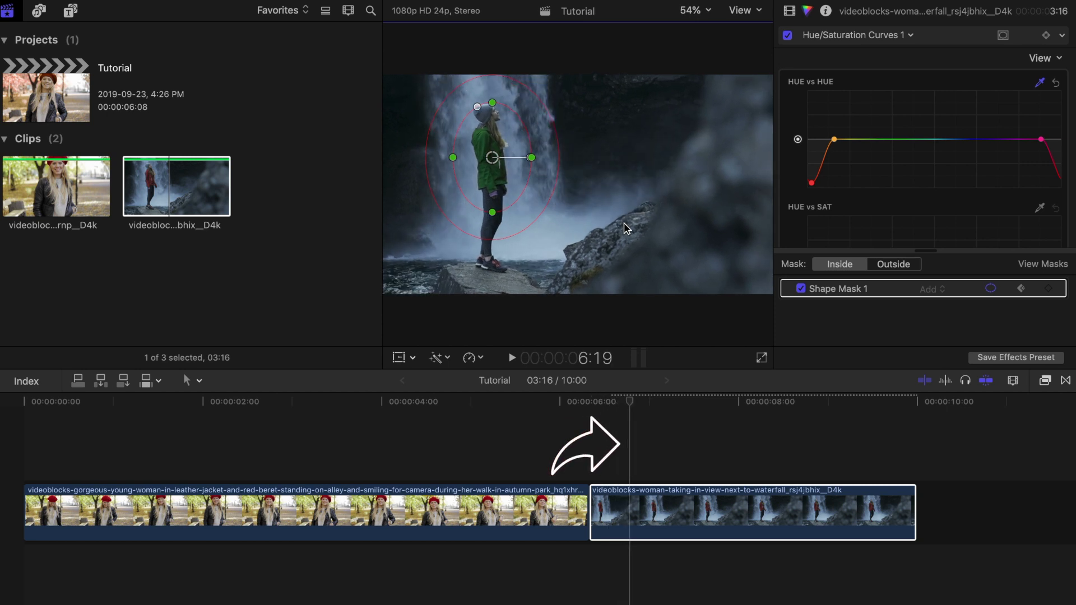
{"action": "key", "text": "Right"}
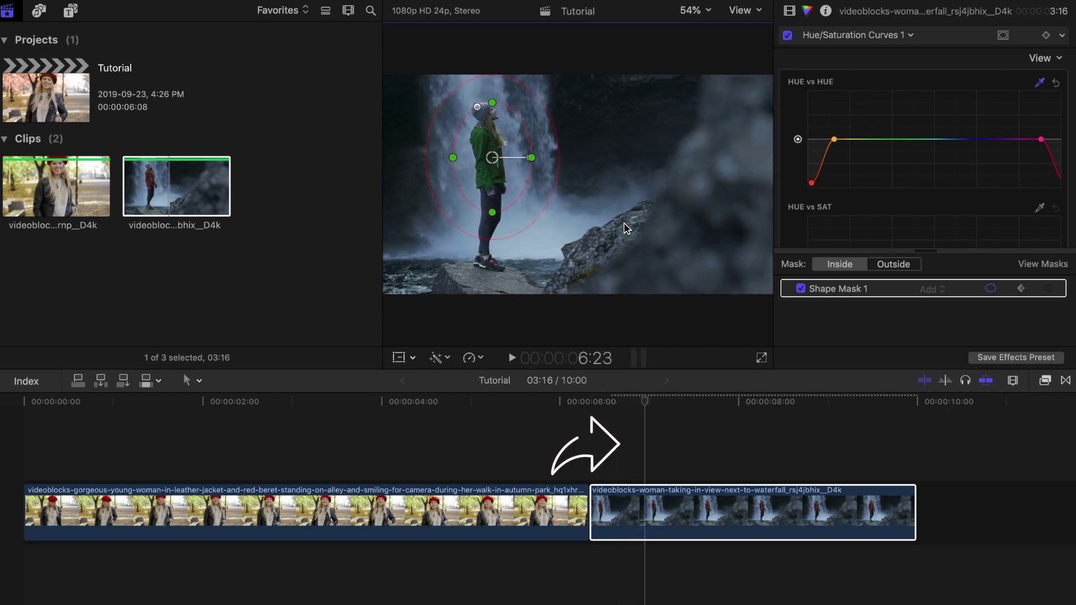
{"action": "key", "text": "Right"}
{"action": "key", "text": "Right"}
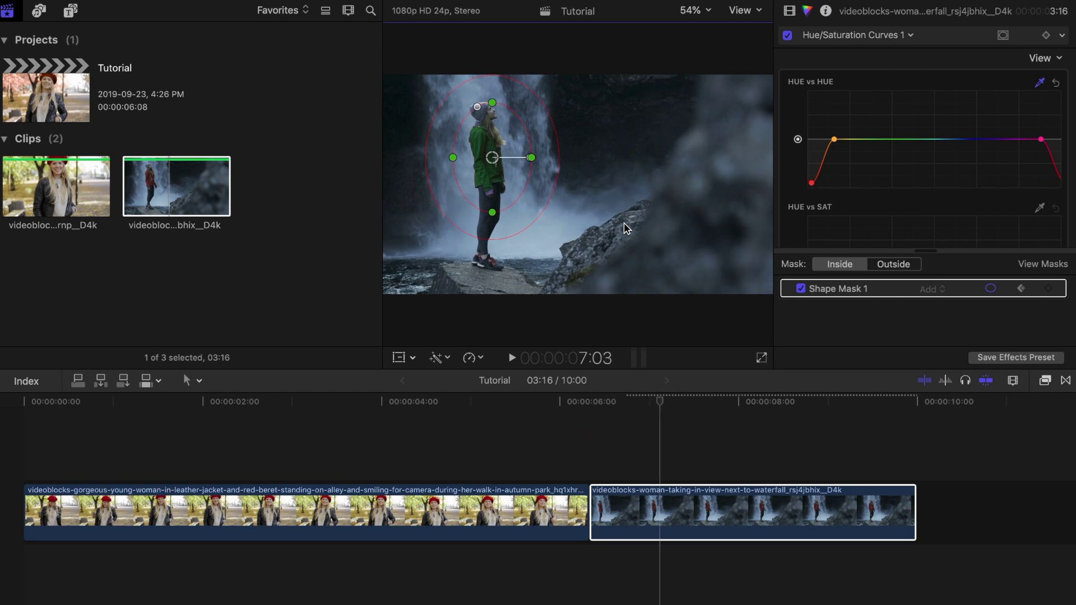
{"action": "key", "text": "Right"}
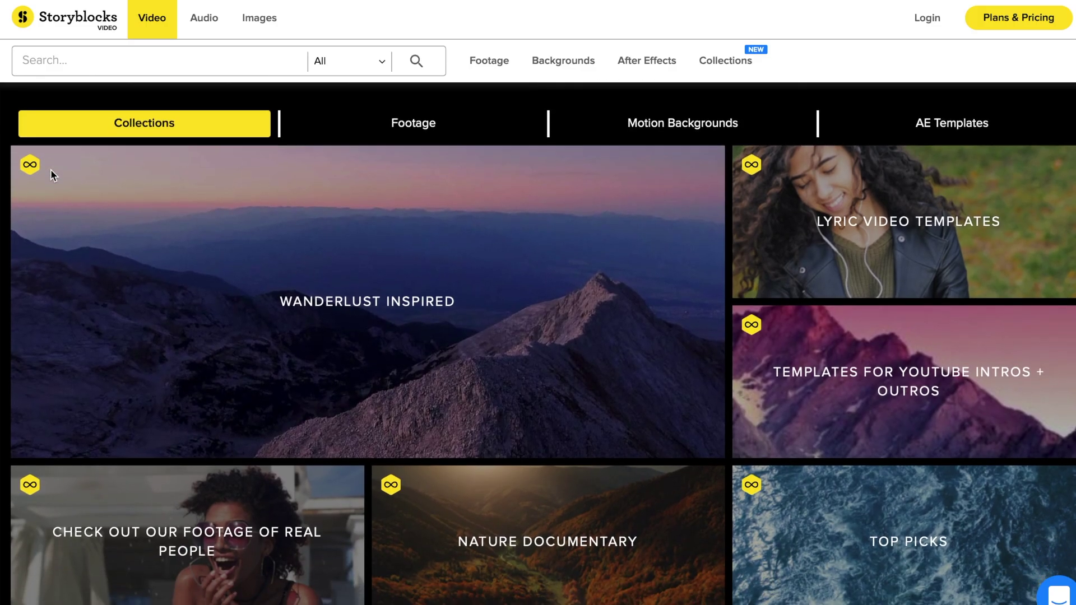
- Scroll down Storyblocks Video to the aerial and nature clips, such as Hawaii coastline and glacier shots
{"action": "scroll", "coordinate": [52, 176], "scroll_direction": "down", "scroll_amount": 3}
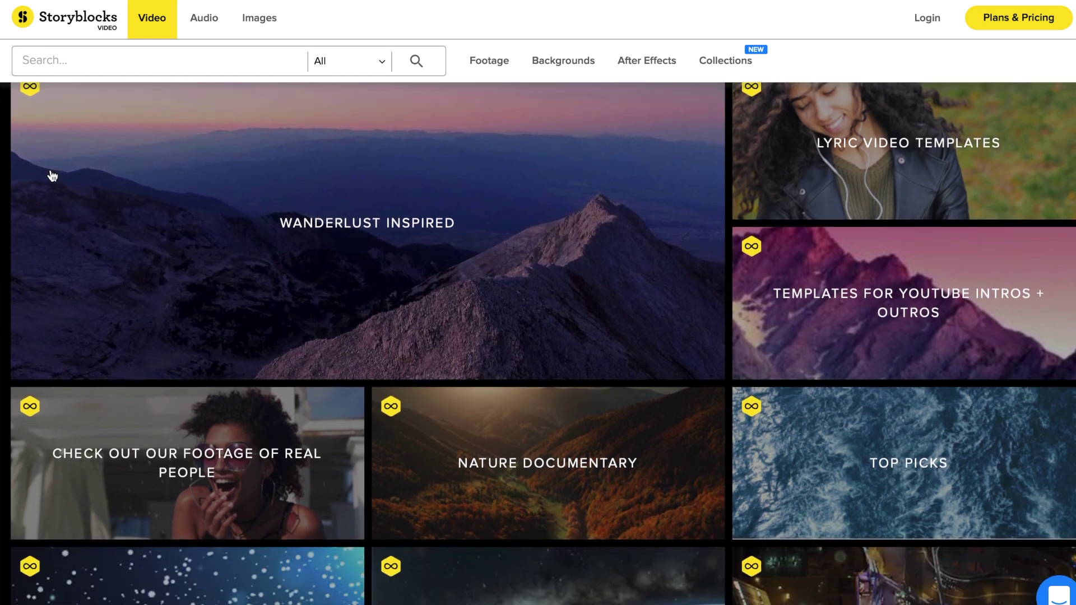
{"action": "scroll", "coordinate": [52, 176], "scroll_direction": "down", "scroll_amount": 3}
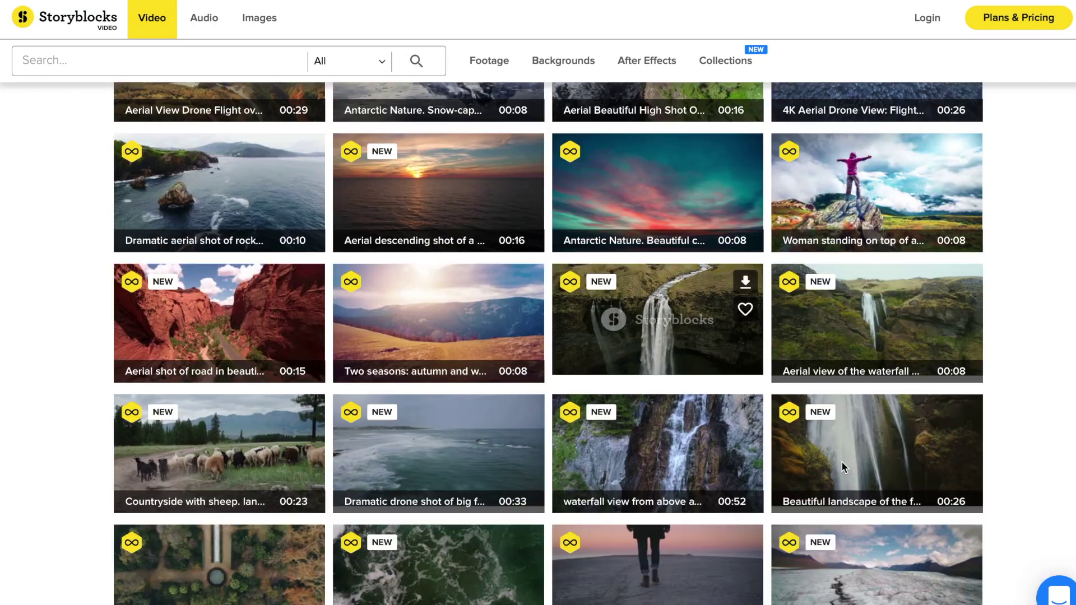
{"action": "scroll", "coordinate": [843, 466], "scroll_direction": "down", "scroll_amount": 6}
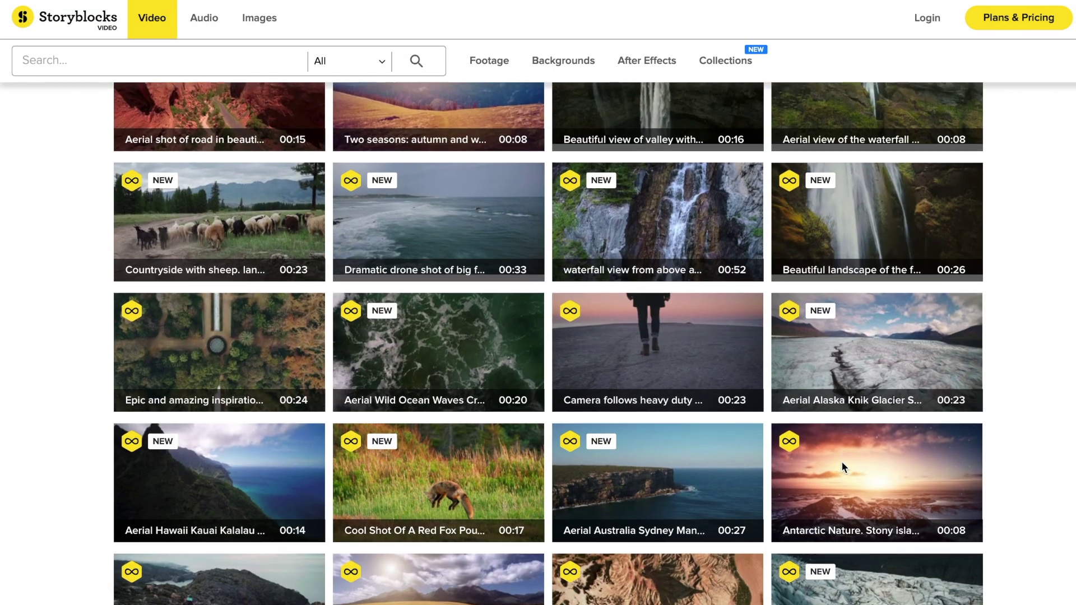
{"action": "scroll", "coordinate": [843, 466], "scroll_direction": "down", "scroll_amount": 3}
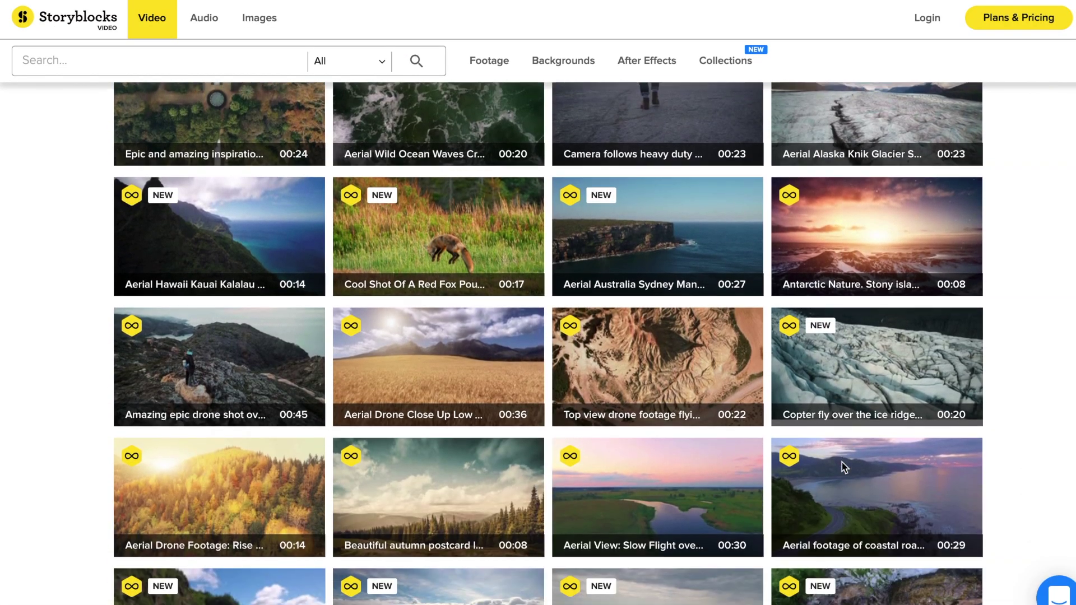